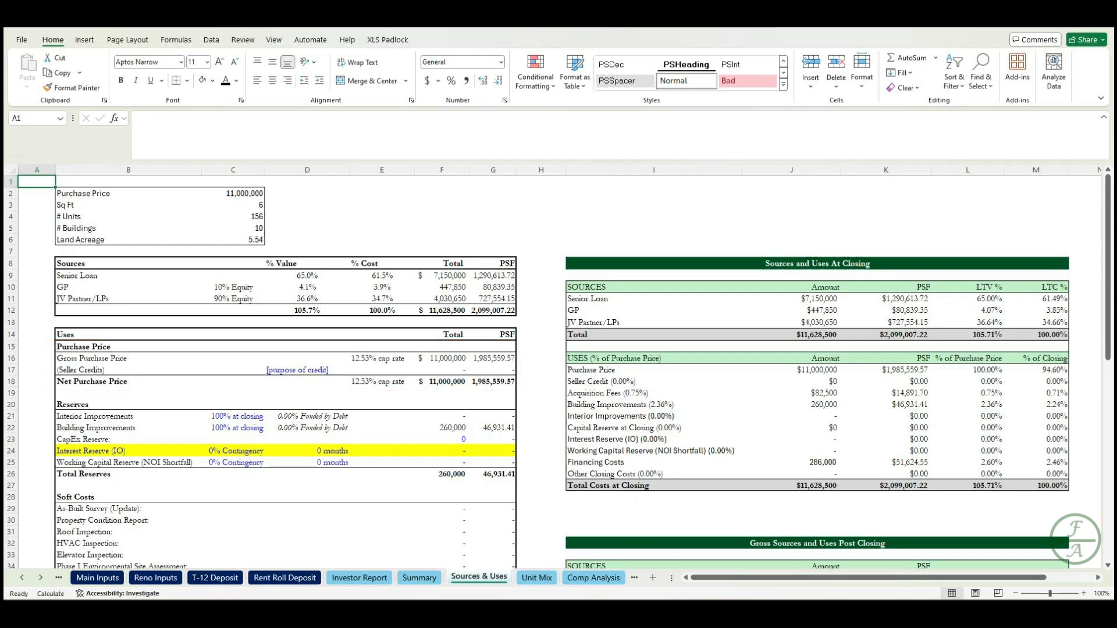
# Enter Transfer Taxes as the purpose of the seller credits and set their total to 15,000.
pyautogui.click(308, 370)
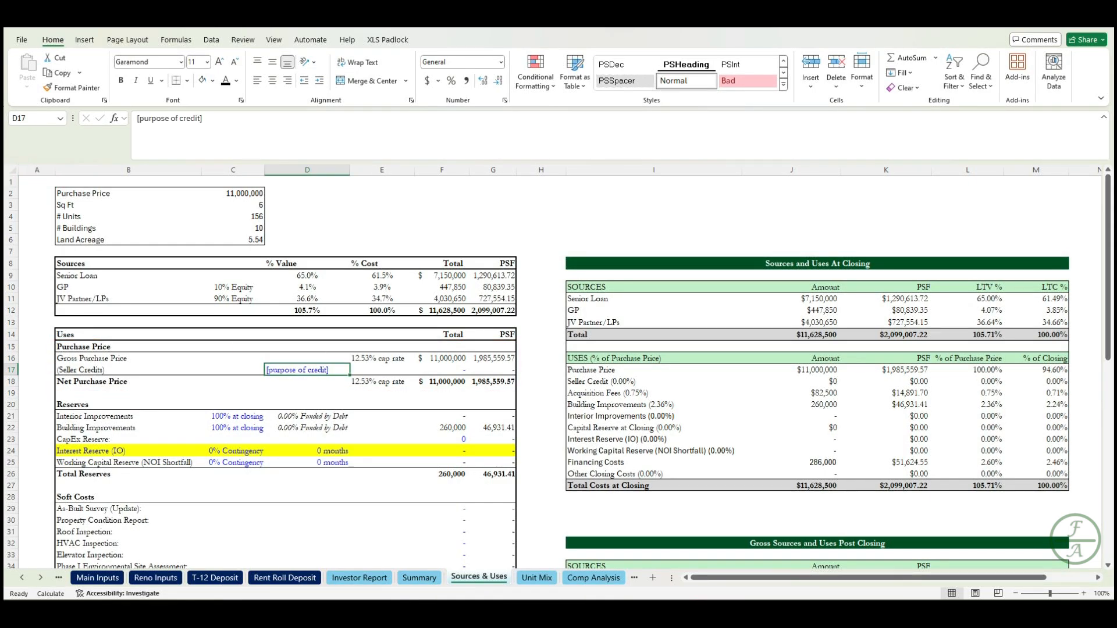
pyautogui.write('Transfer Taxes')
pyautogui.press('Tab')
pyautogui.press('Tab')
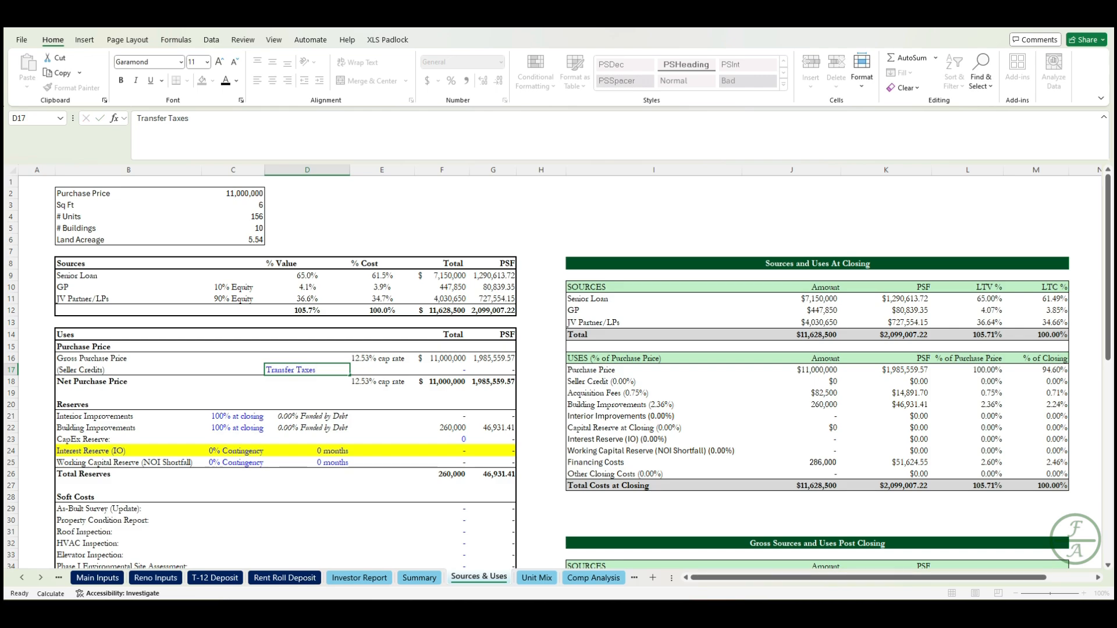
pyautogui.write('15000')
pyautogui.hotkey('ctrl', 'Return')
pyautogui.press('Return')
pyautogui.press('Return')
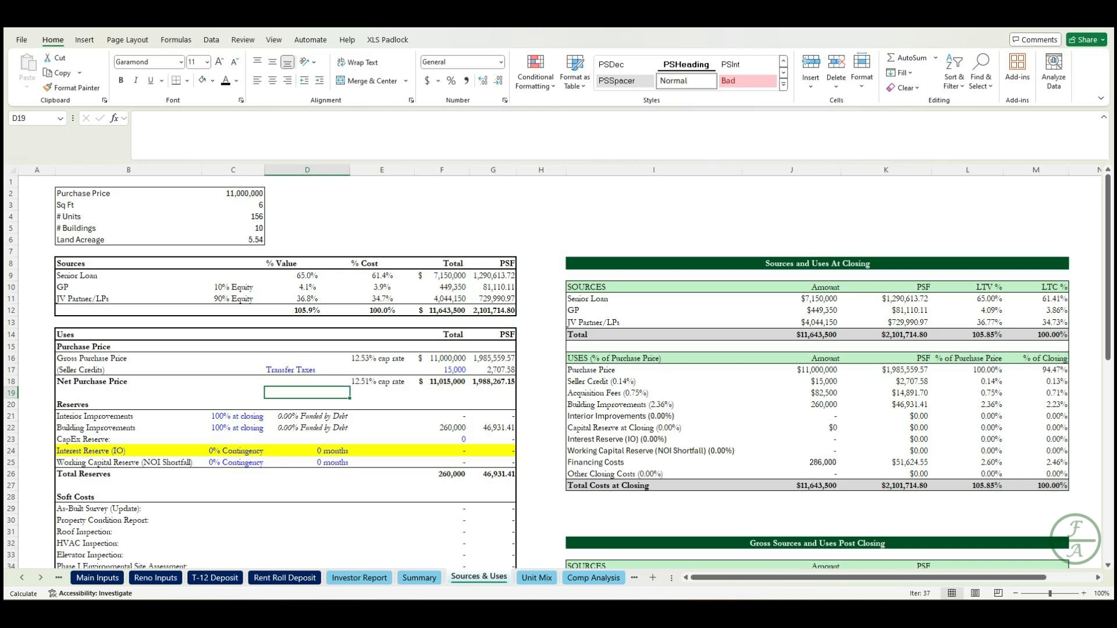
# Set both the Interior Improvements and Building Improvements reserves to 75% at closing.
pyautogui.press('Down')
pyautogui.press('Down')
pyautogui.press('Left')
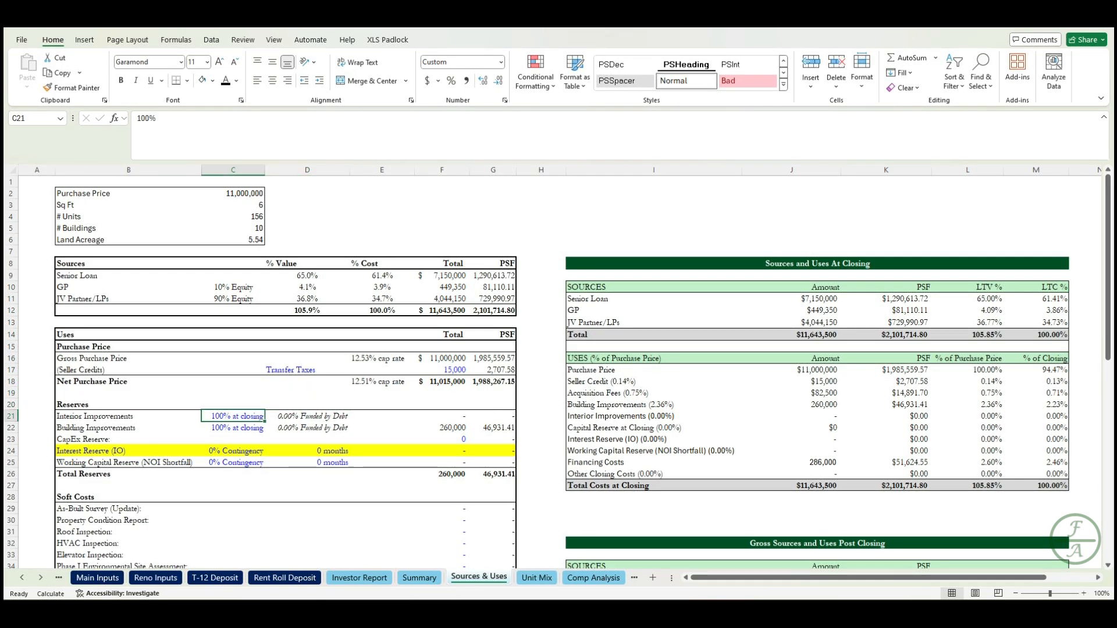
pyautogui.write('75%')
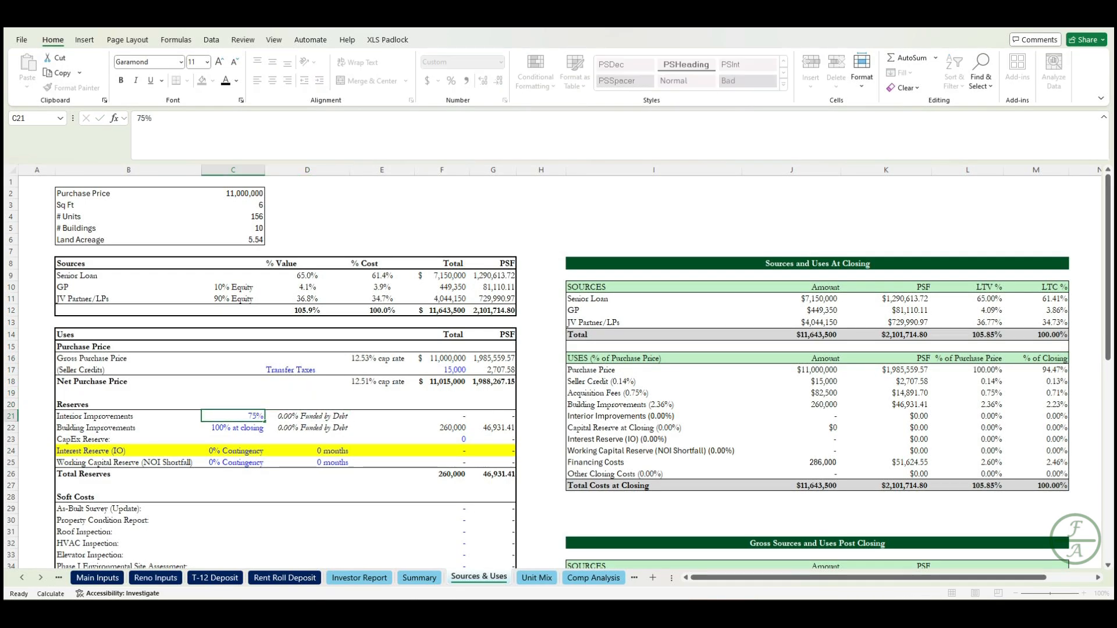
pyautogui.press('Return')
pyautogui.write('75%')
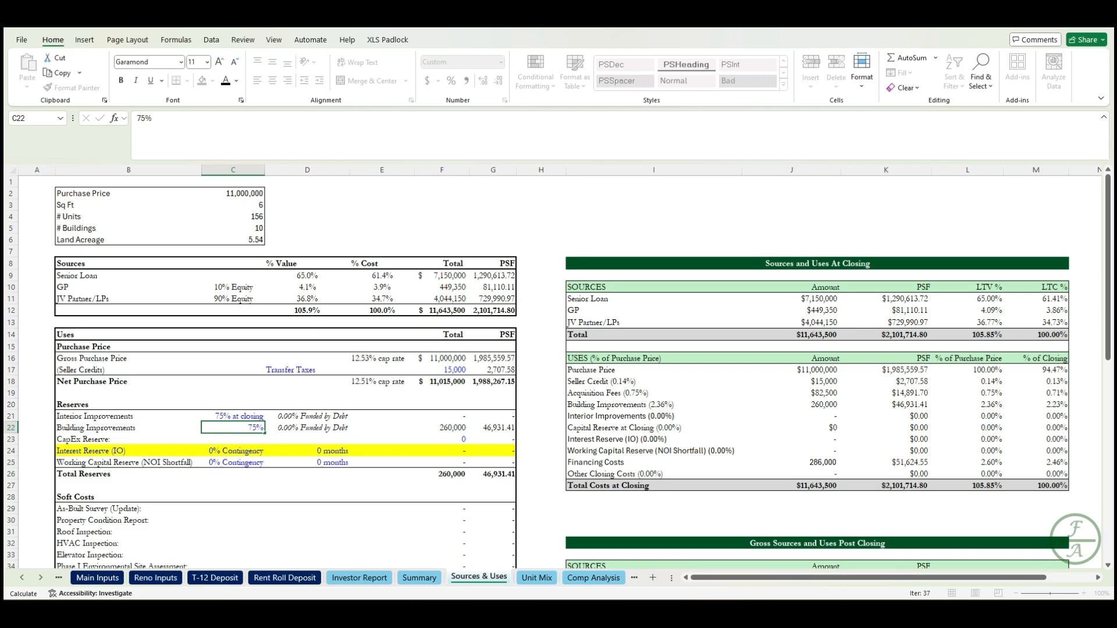
pyautogui.press('Return')
# Set the CapEx Reserve total to 50,000.
pyautogui.press('Right')
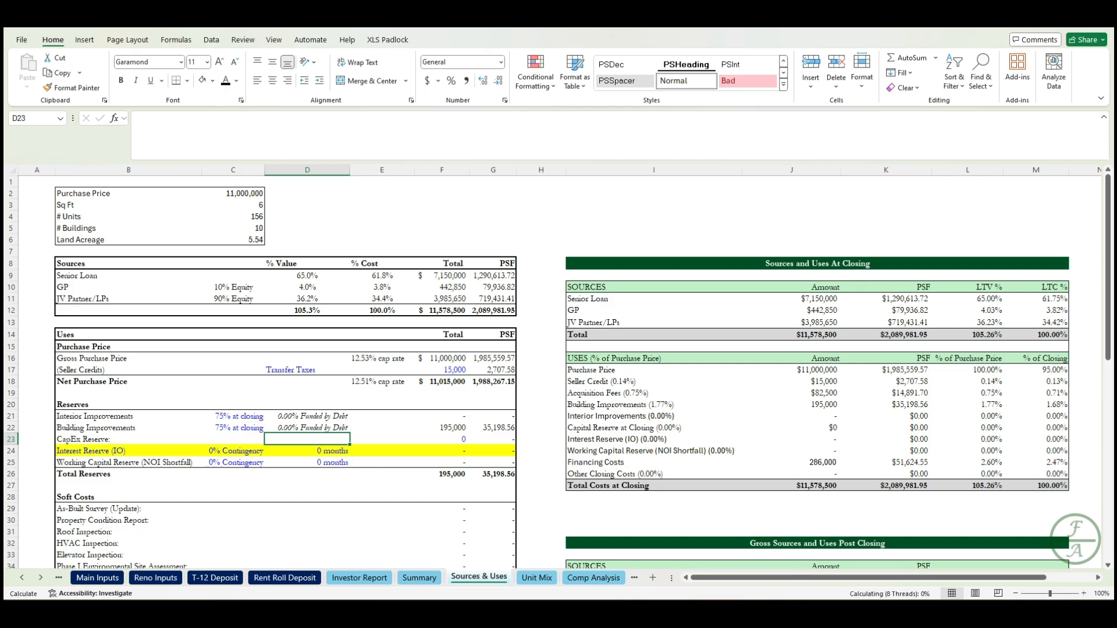
pyautogui.press('Right')
pyautogui.press('Right')
pyautogui.press('Right')
pyautogui.press('Left')
pyautogui.write('50')
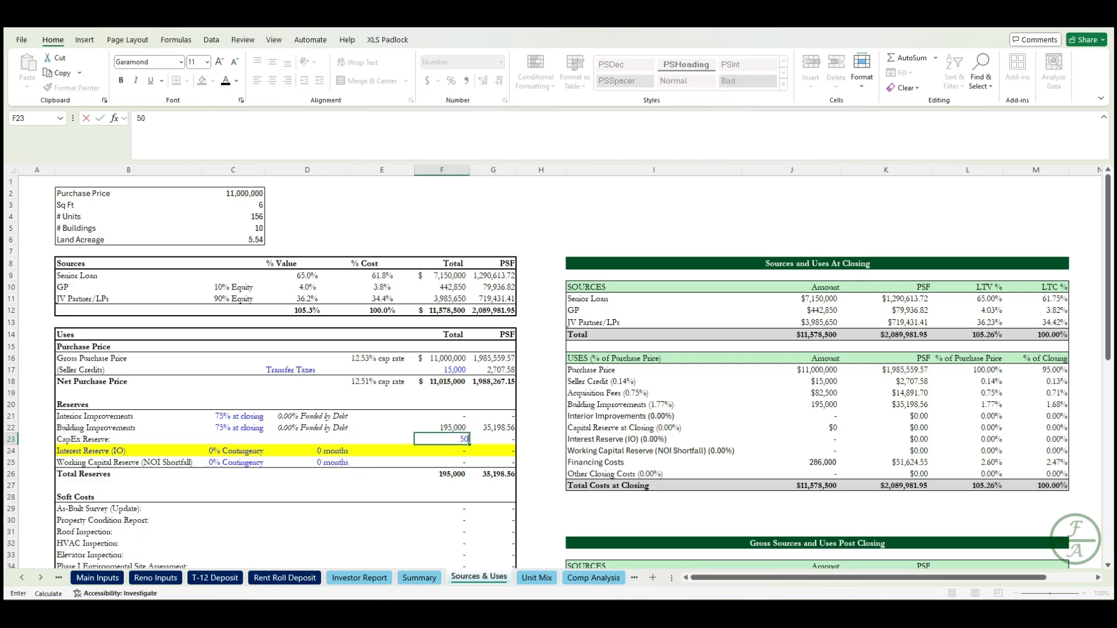
pyautogui.write('000')
pyautogui.press('Return')
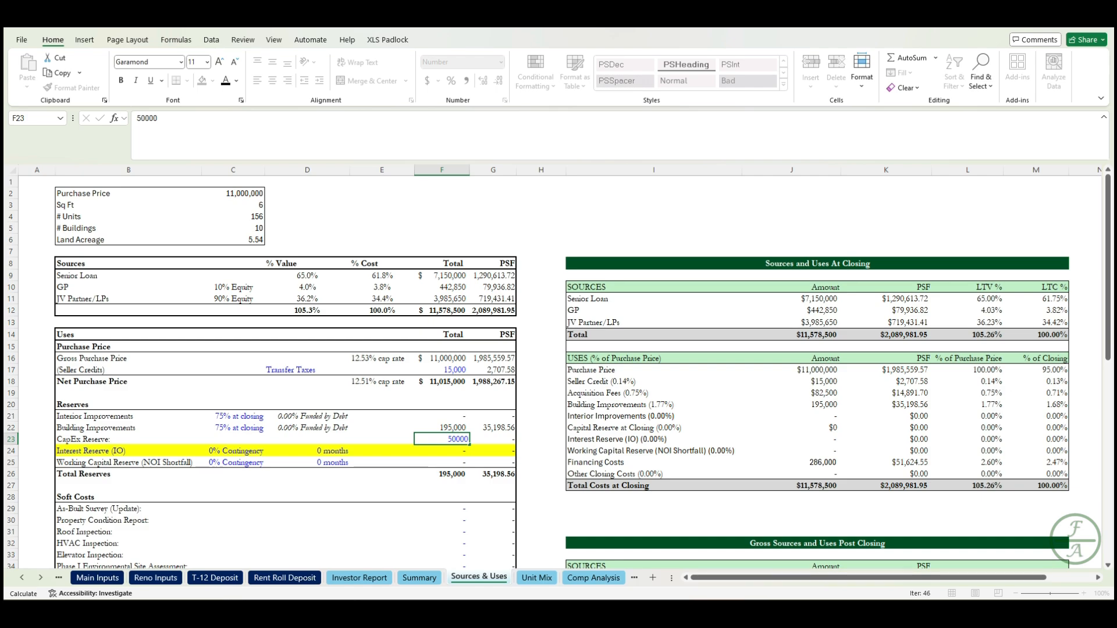
# Give the Interest Reserve (IO) line a 5% contingency and a period of 6 months.
pyautogui.press('Left')
pyautogui.press('Left')
pyautogui.press('Left')
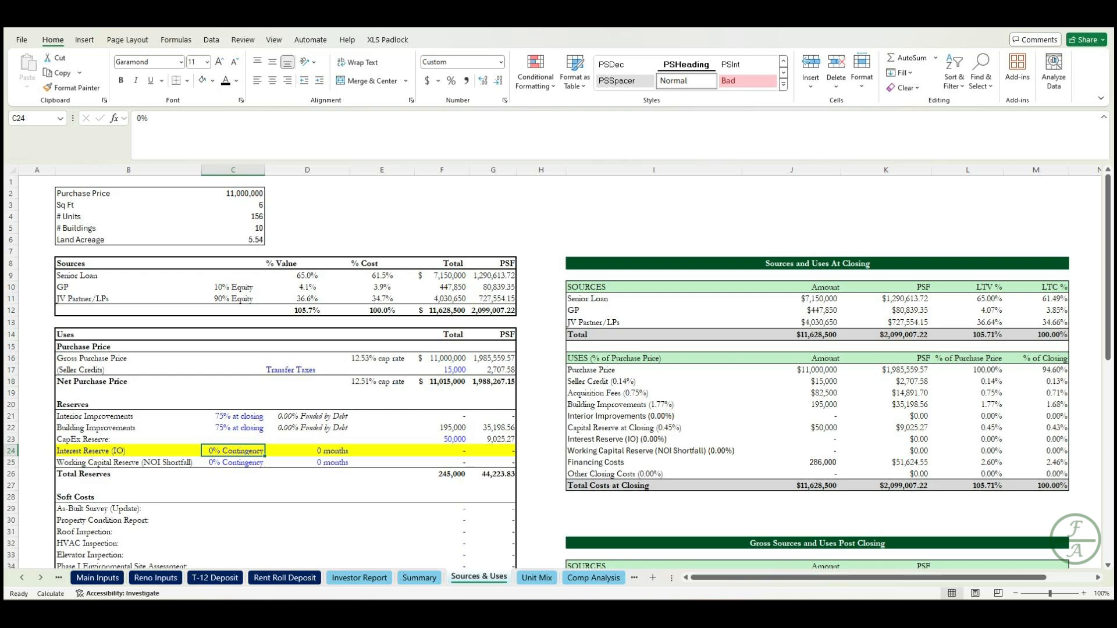
pyautogui.write('5')
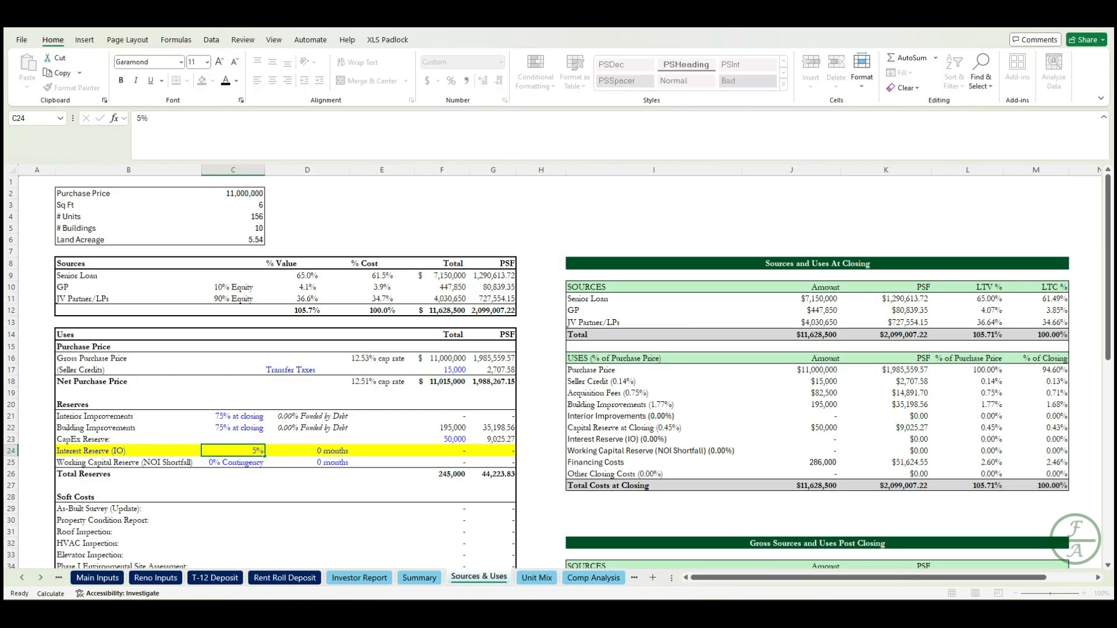
pyautogui.press('Tab')
pyautogui.write('6')
pyautogui.press('Return')
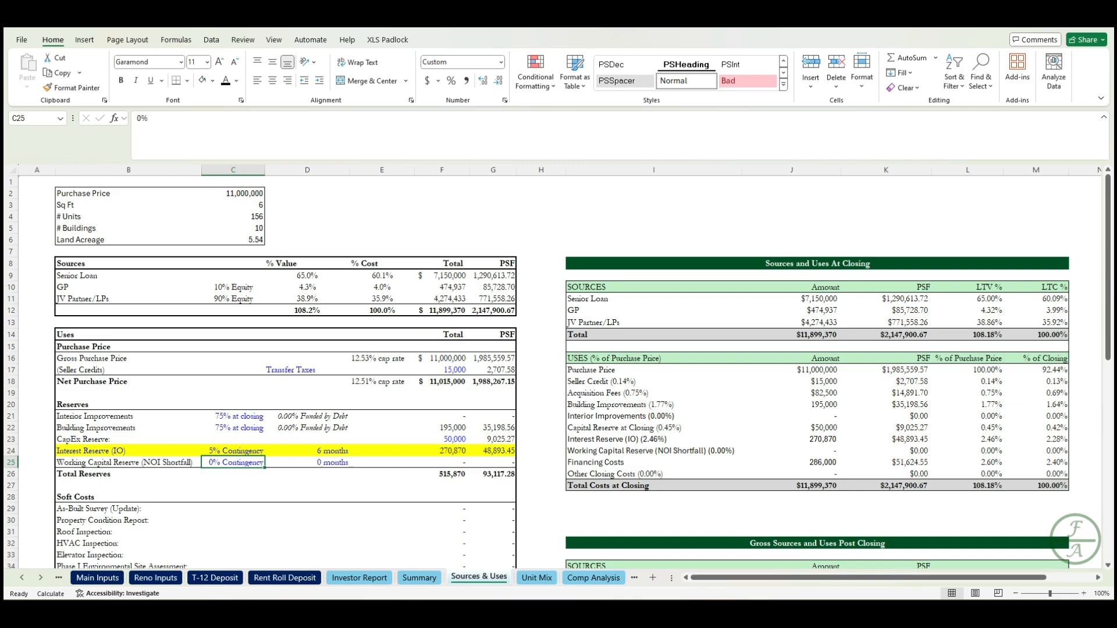
# Give the Working Capital Reserve (NOI Shortfall) line a 100% contingency and a period of 12 months.
pyautogui.write('100')
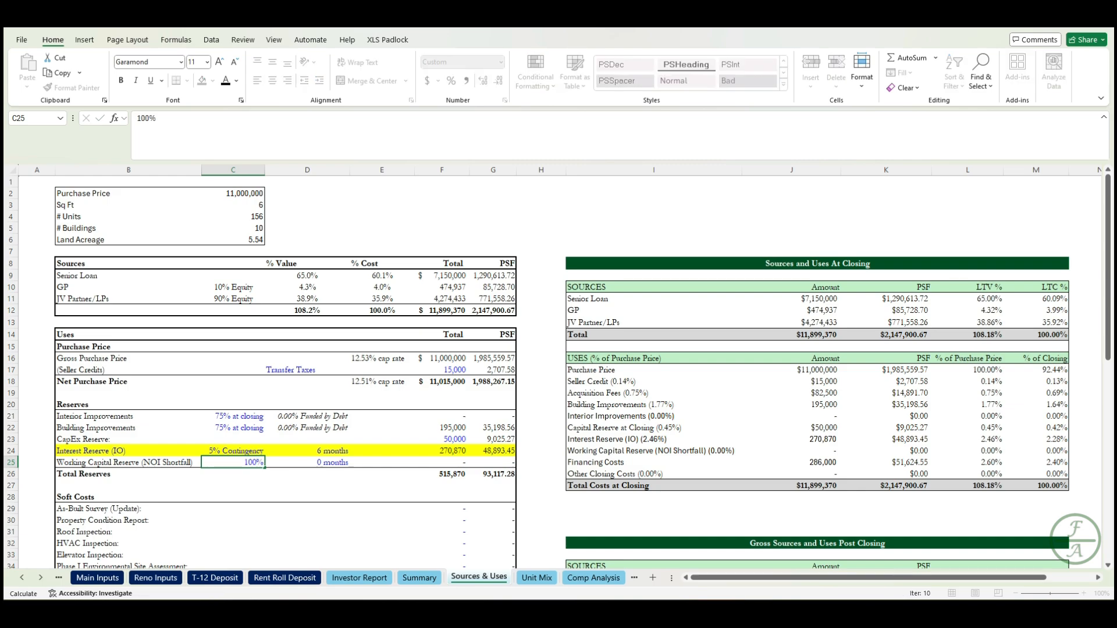
pyautogui.press('Tab')
pyautogui.write('12')
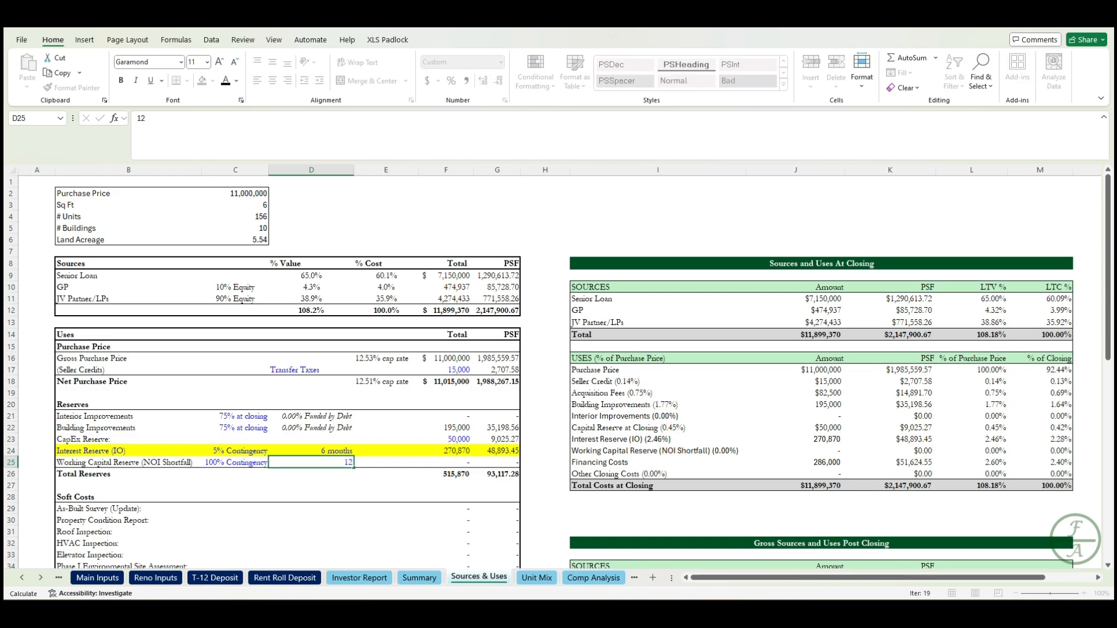
pyautogui.press('Return')
pyautogui.press('Down')
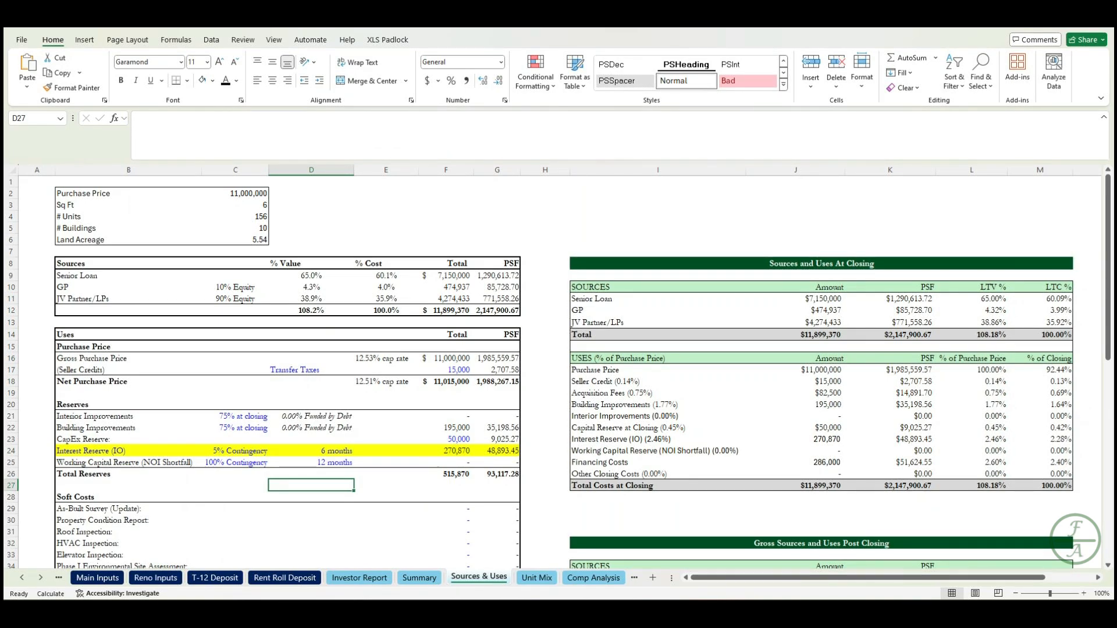
# Examine the payment-basis options offered for the Interest Reserve line.
pyautogui.click(129, 451)
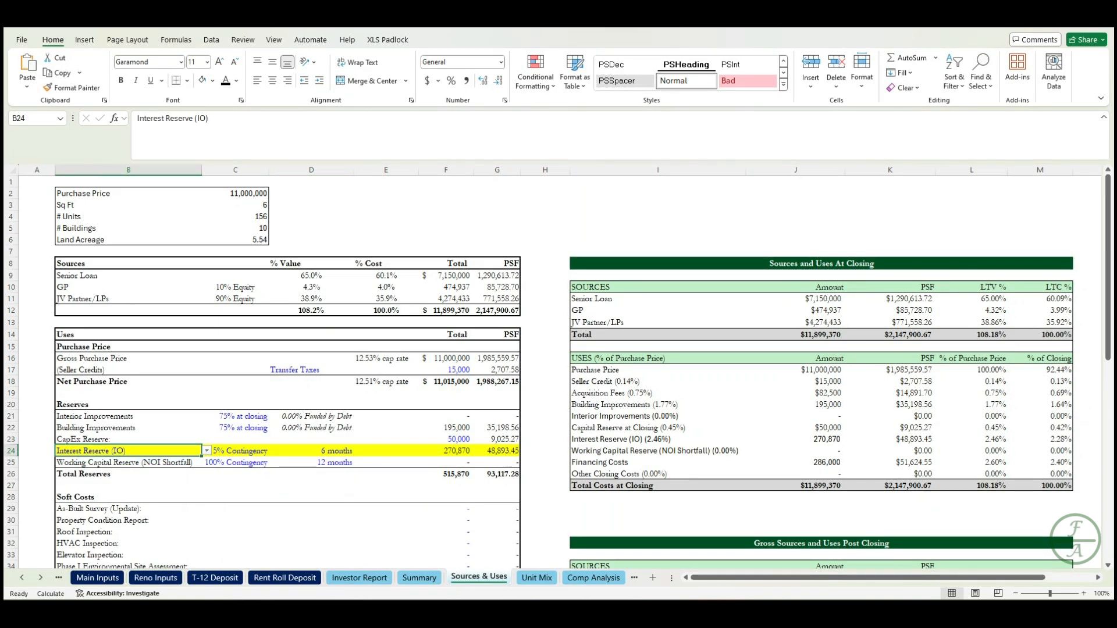
pyautogui.hotkey('alt', 'Down')
pyautogui.press('Up')
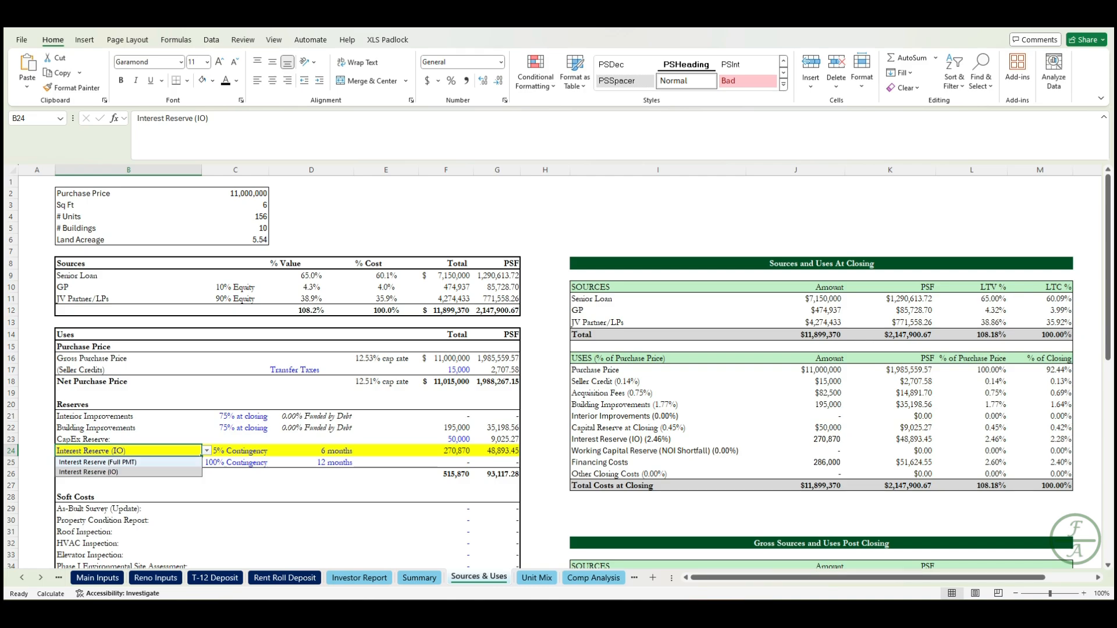
pyautogui.press('Return')
pyautogui.click(311, 486)
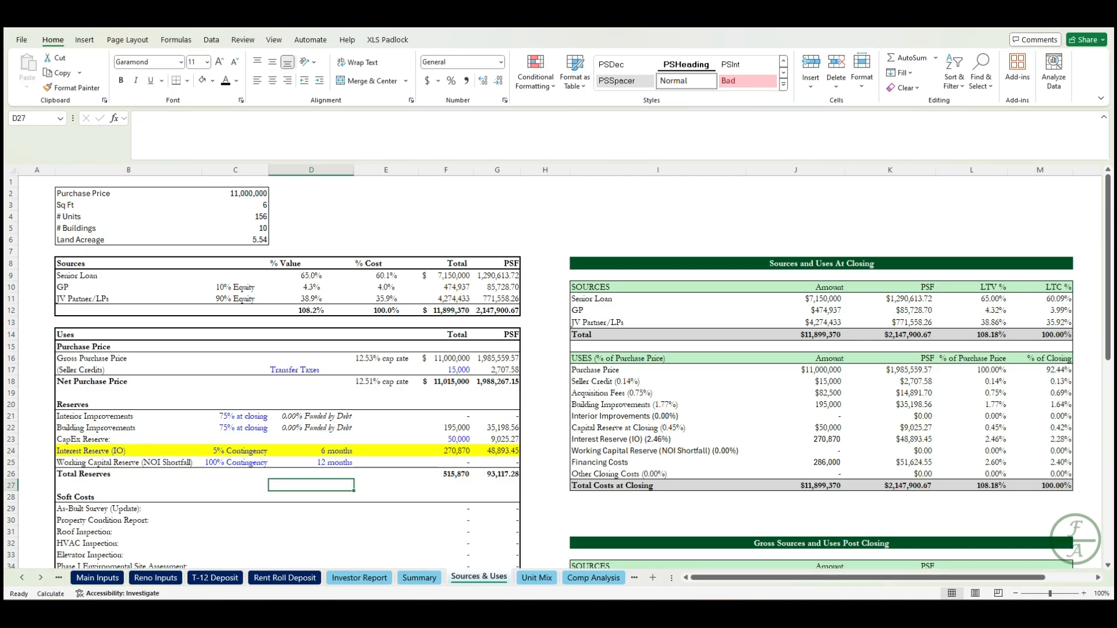
# Enter soft costs of 1,500 for the As-Built Survey and 850 for the Roof Inspection.
pyautogui.scroll(-6, 558, 371)
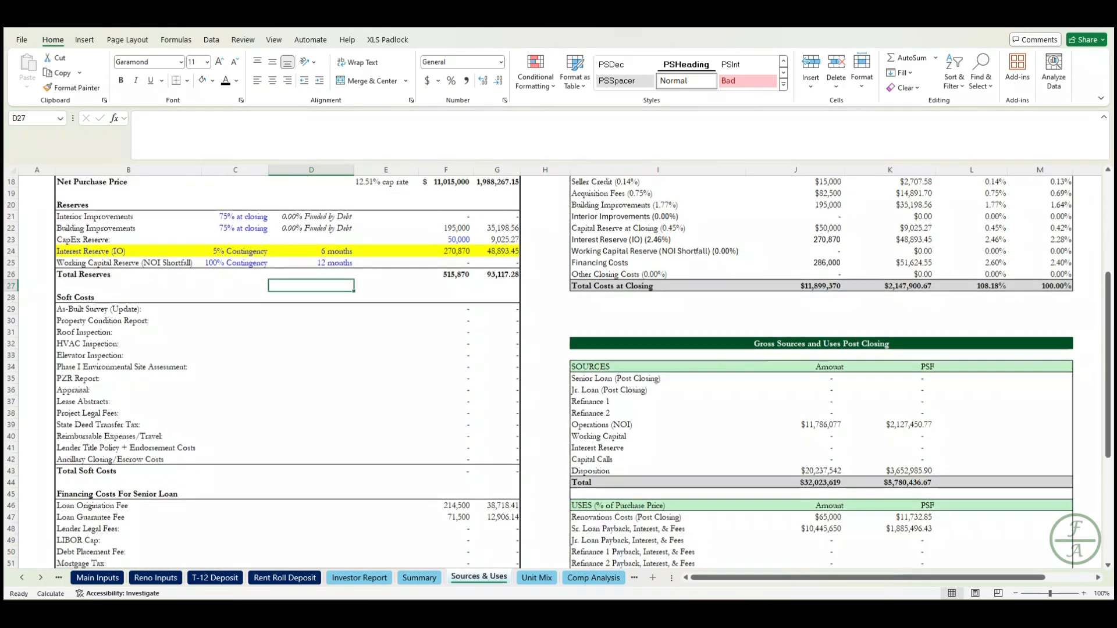
pyautogui.click(445, 300)
pyautogui.write('1500')
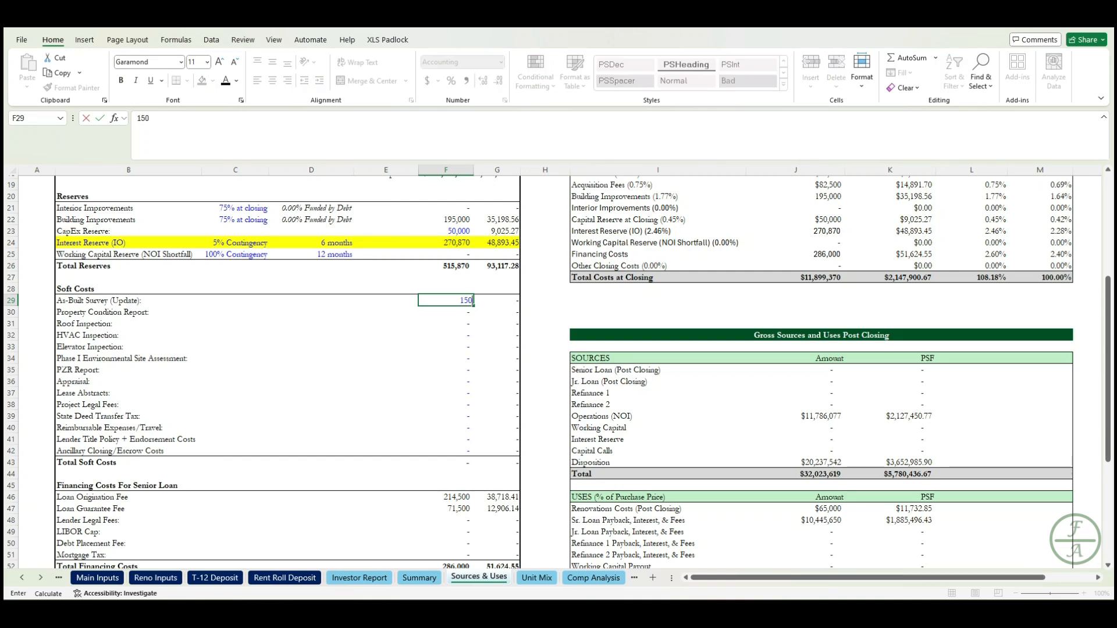
pyautogui.press('Return')
pyautogui.press('Down')
pyautogui.write('850')
pyautogui.press('Down')
# Enter soft costs of 4,000 for the Appraisal and 7,500 for Project Legal Fees.
pyautogui.press('Down')
pyautogui.press('Down')
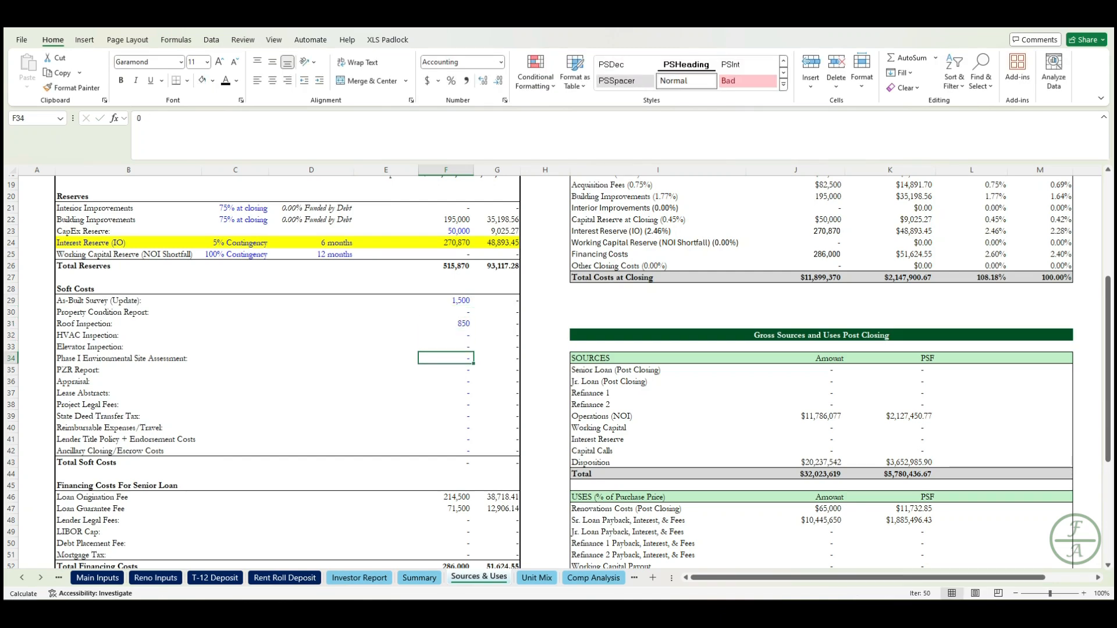
pyautogui.press('Down')
pyautogui.press('Down')
pyautogui.write('4000')
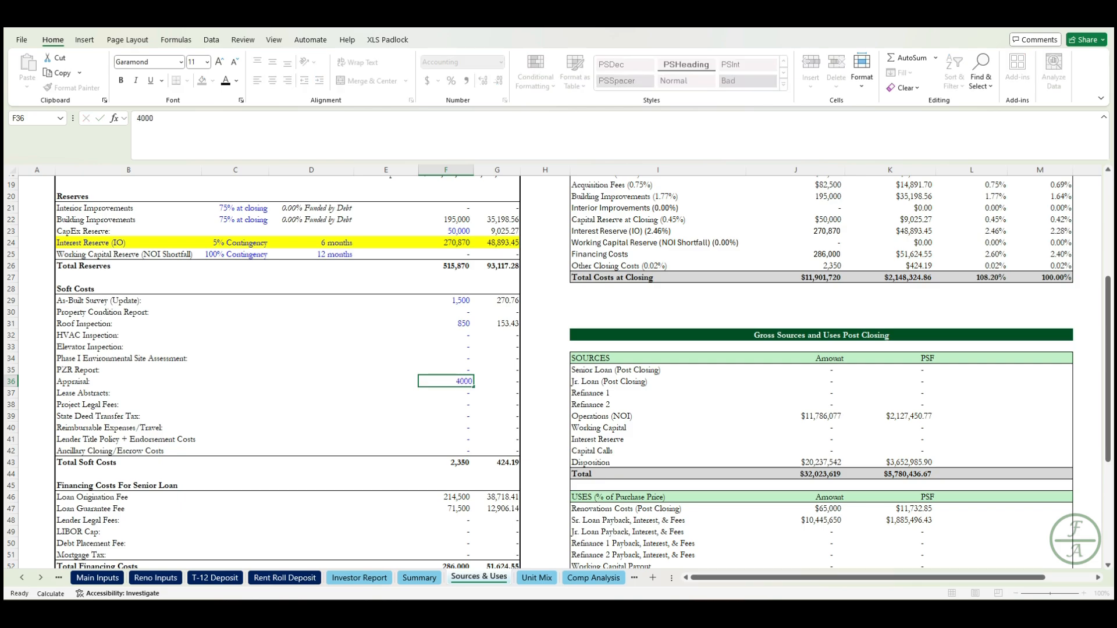
pyautogui.press('Down')
pyautogui.press('Down')
pyautogui.write('7500')
pyautogui.press('Down')
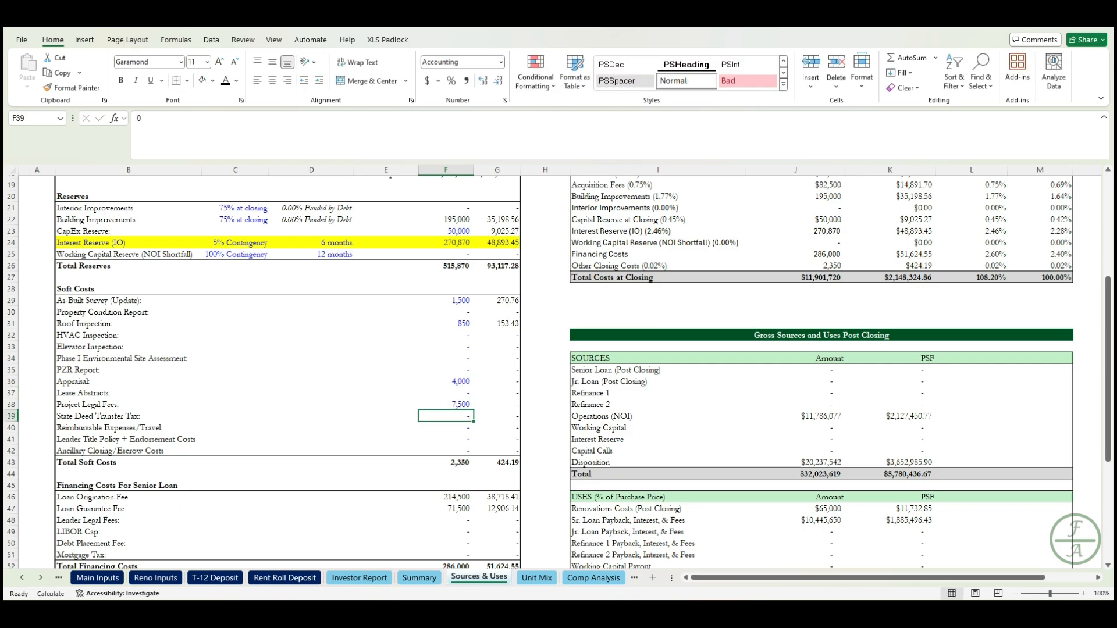
# Enter 6,000 for State Deed Transfer Tax and 11,250 for Lender Title Policy + Endorsement Costs.
pyautogui.write('6000')
pyautogui.press('Down')
pyautogui.press('Down')
pyautogui.write('11250')
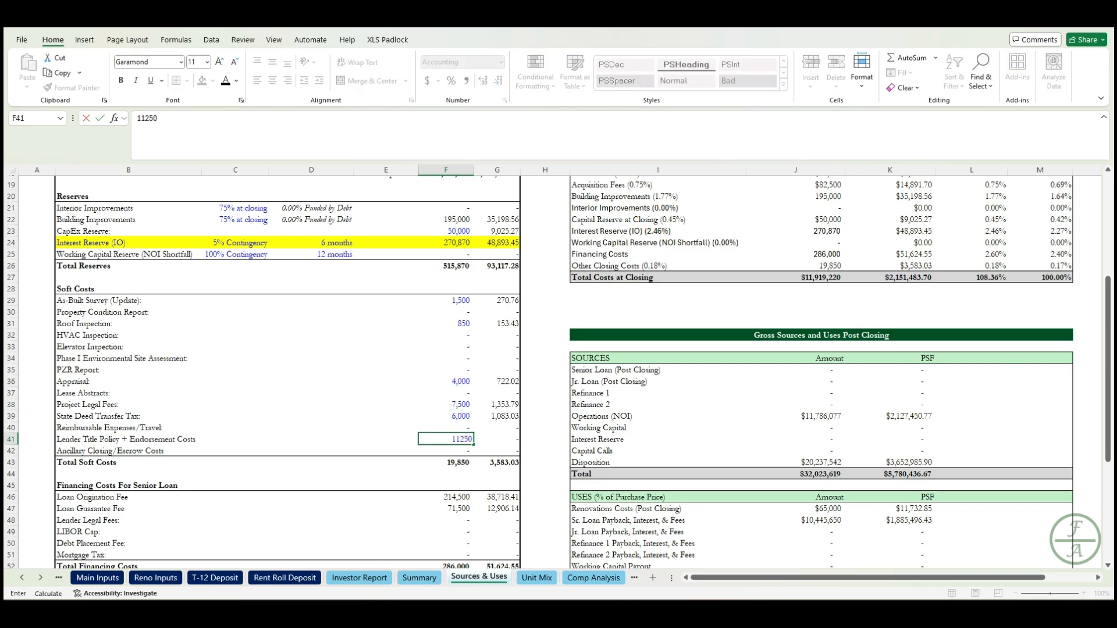
pyautogui.press('Down')
pyautogui.press('Down')
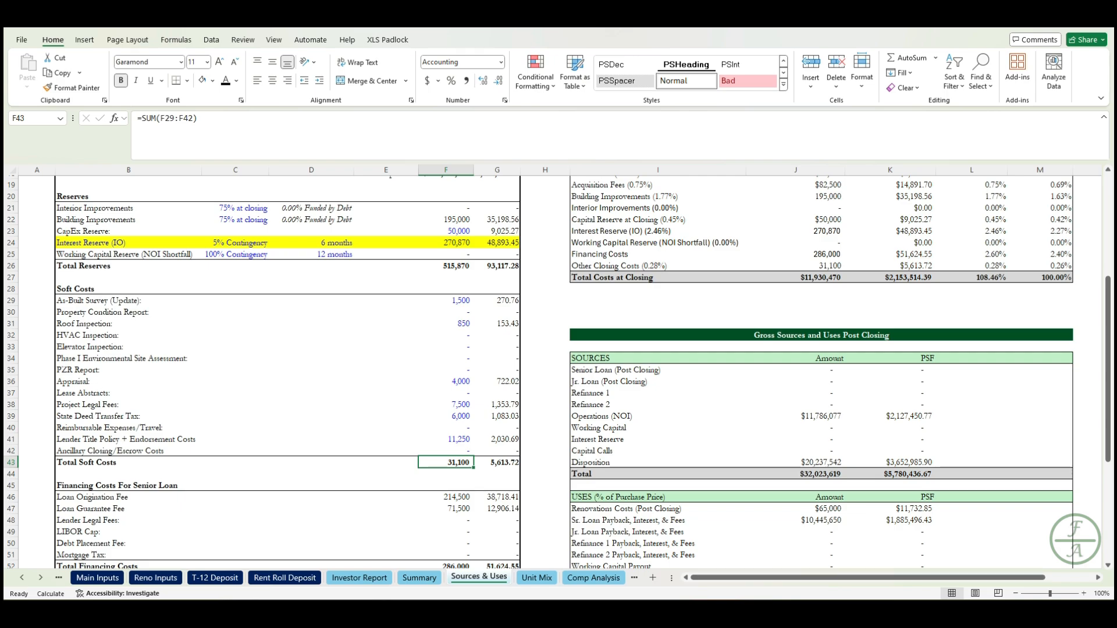
# Review the financing costs, other costs and total uses against the Sources and Uses summary tables.
pyautogui.scroll(-3, 558, 373)
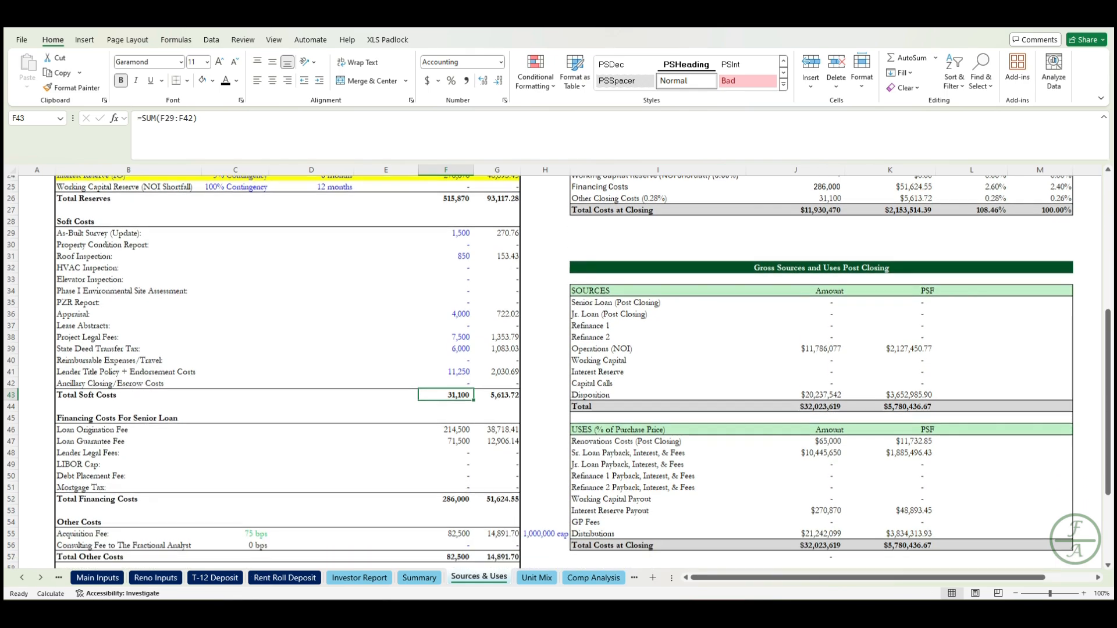
pyautogui.scroll(-1, 557, 373)
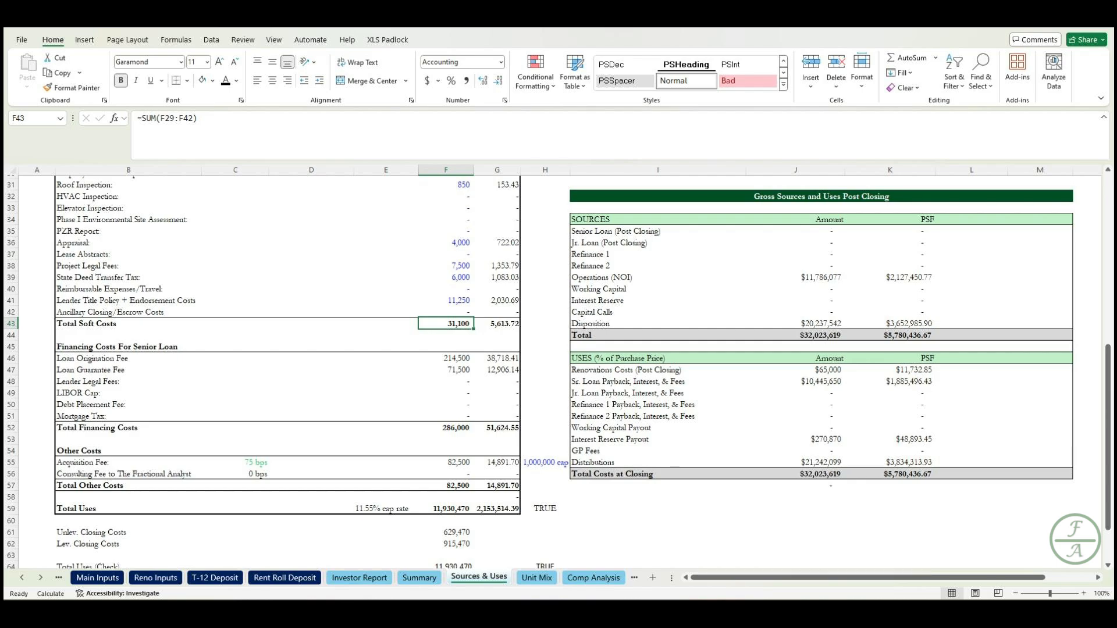
pyautogui.scroll(10, 559, 373)
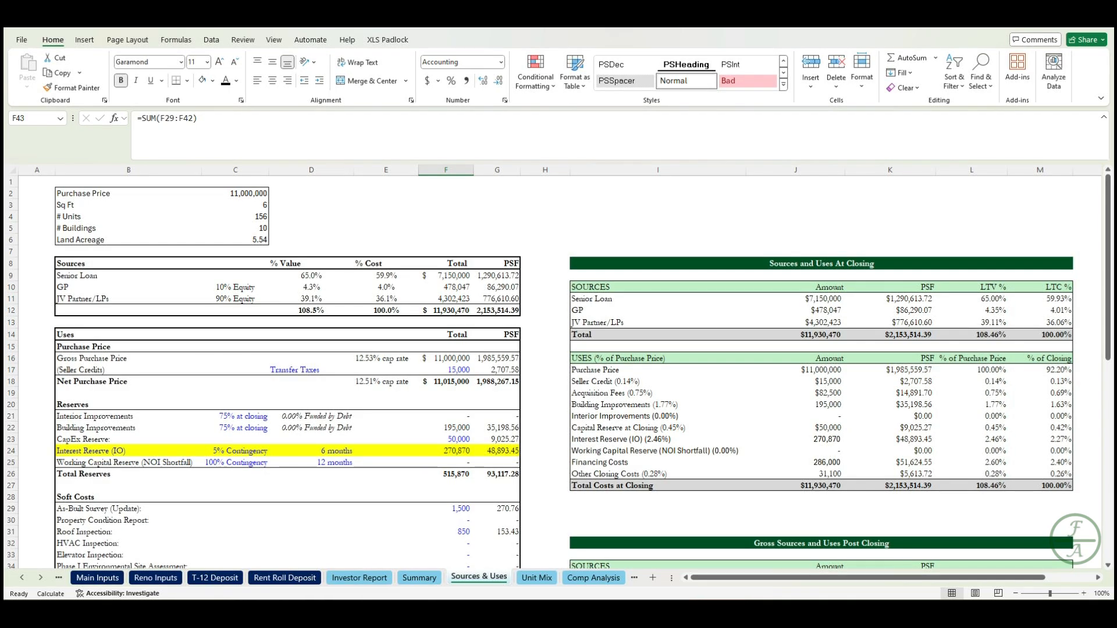
pyautogui.scroll(-6, 558, 372)
pyautogui.scroll(-2, 558, 372)
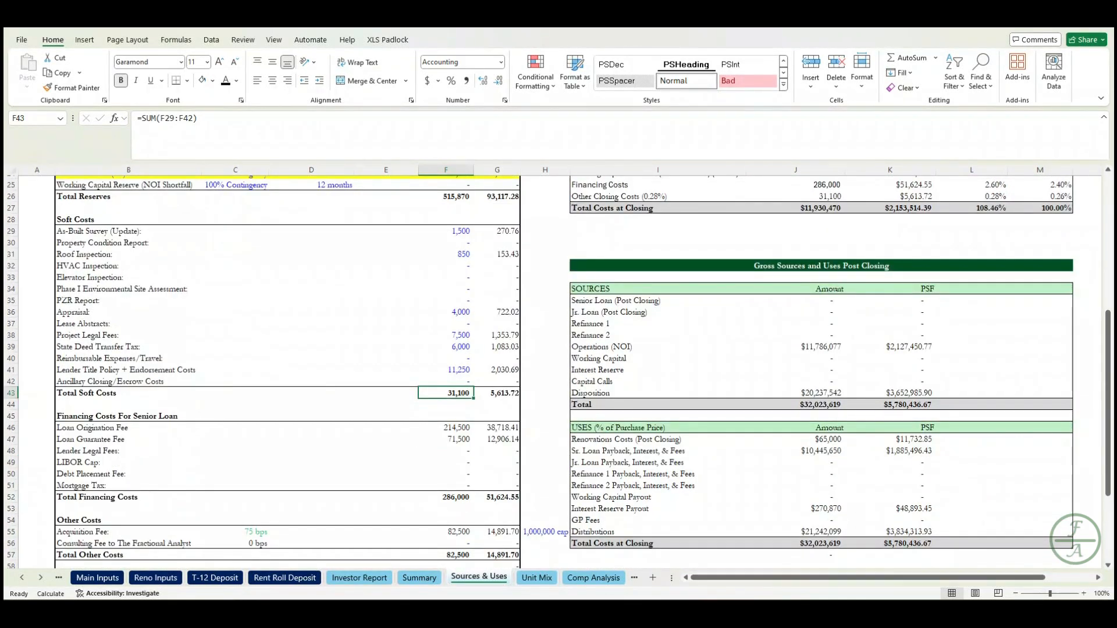